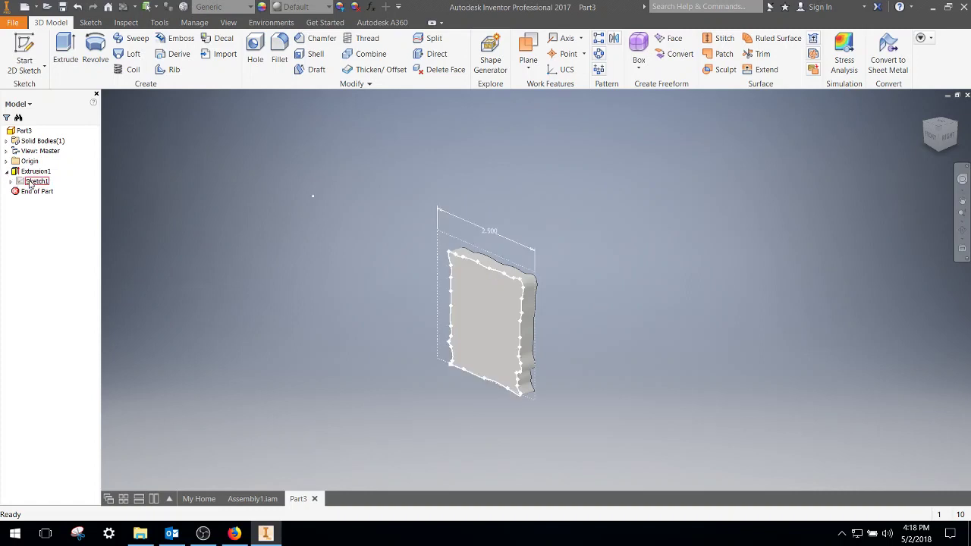
- Share the sketch used by the extrusion so that its outline and image can be reused
left_click(7, 173)
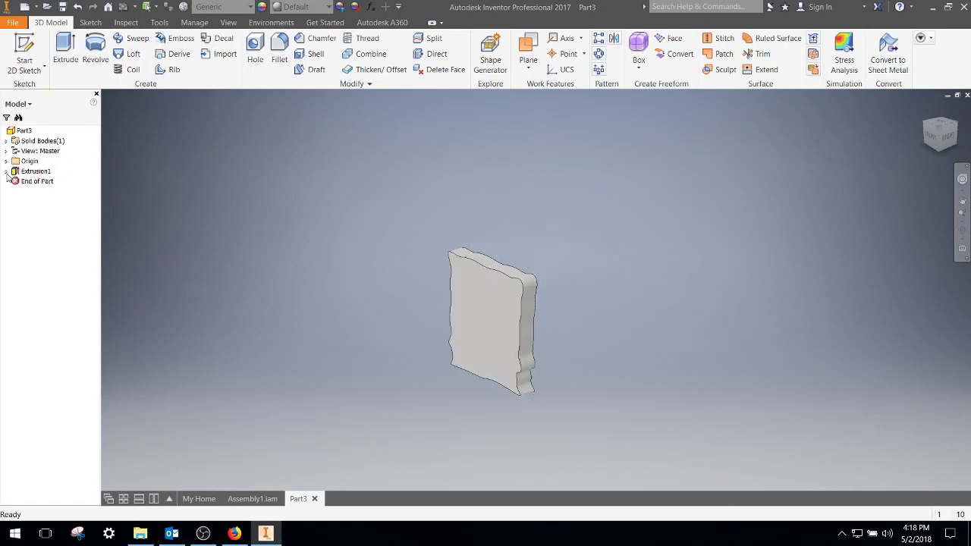
left_click(7, 173)
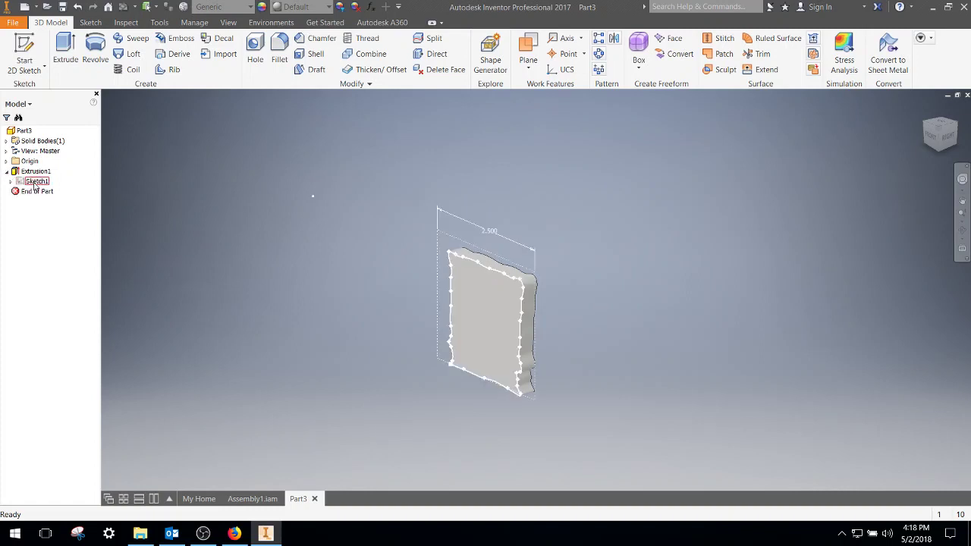
right_click(32, 183)
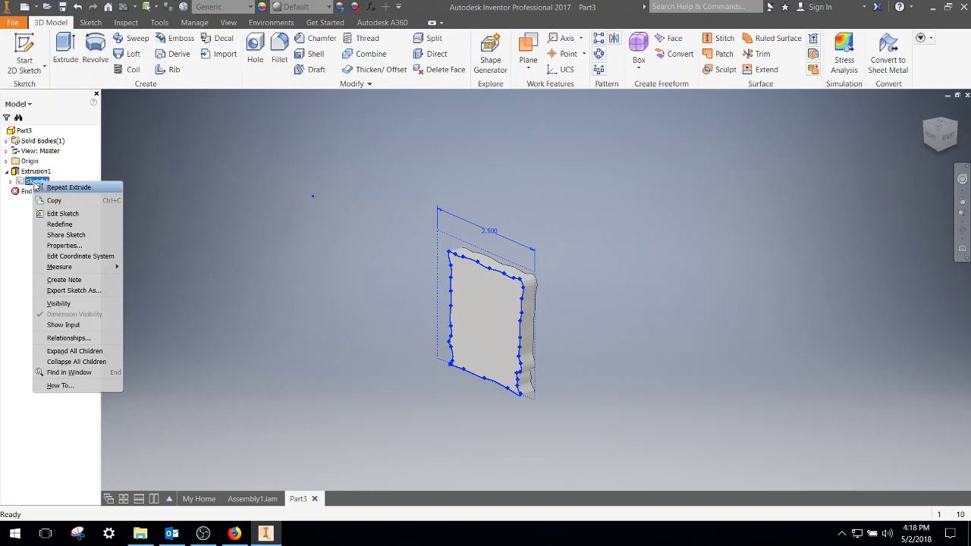
left_click(75, 236)
left_click(31, 171)
left_click(412, 270)
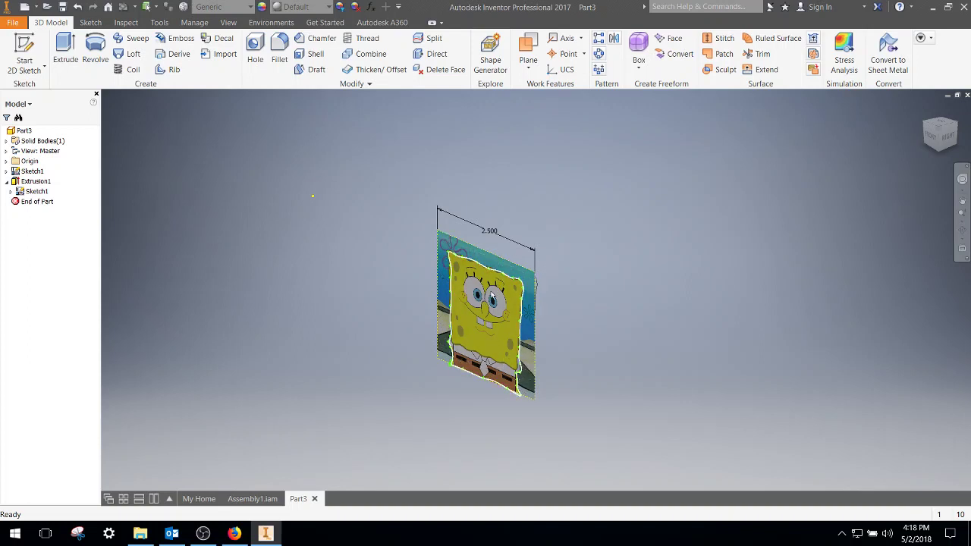
- Apply the sketch image as a decal on the body's front face with Chain Faces on, and hide the shared sketch
left_click(222, 41)
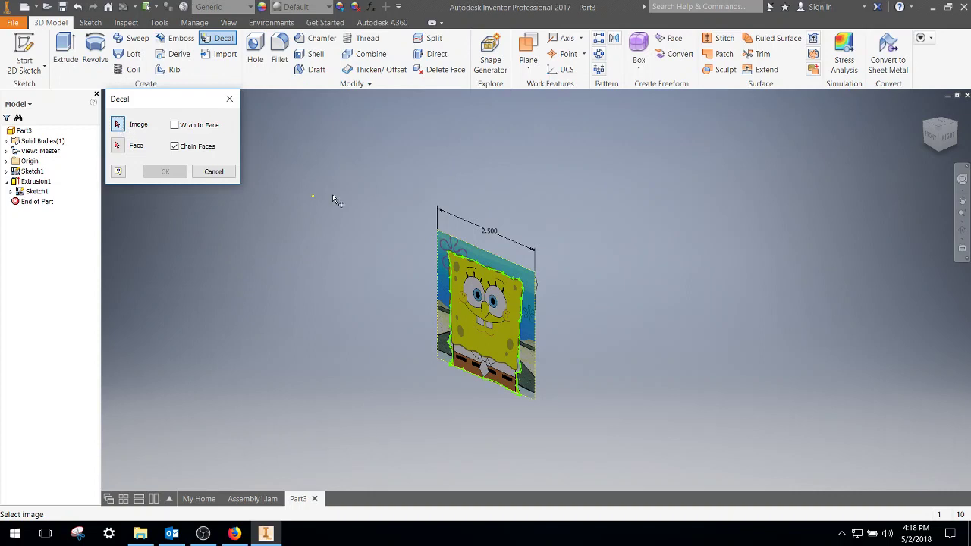
left_click(465, 252)
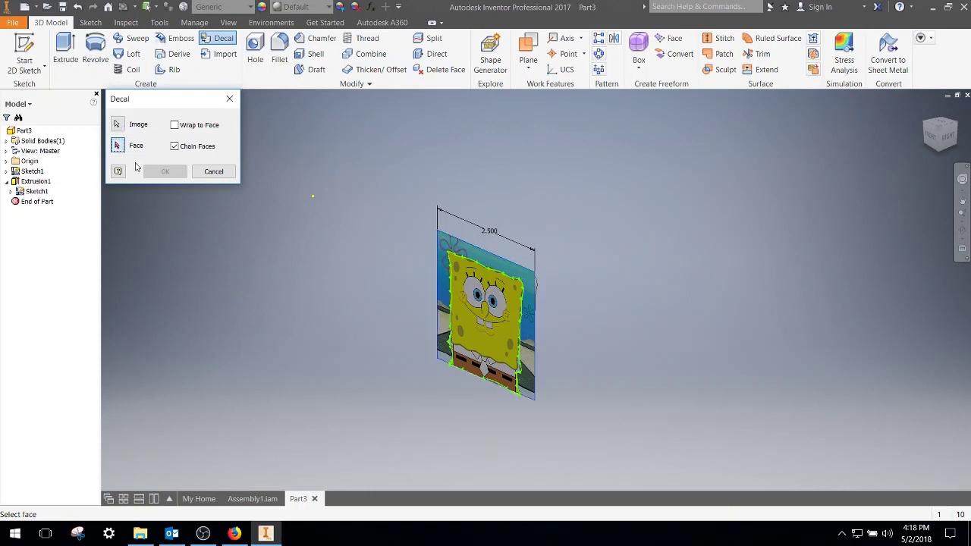
left_click(468, 304)
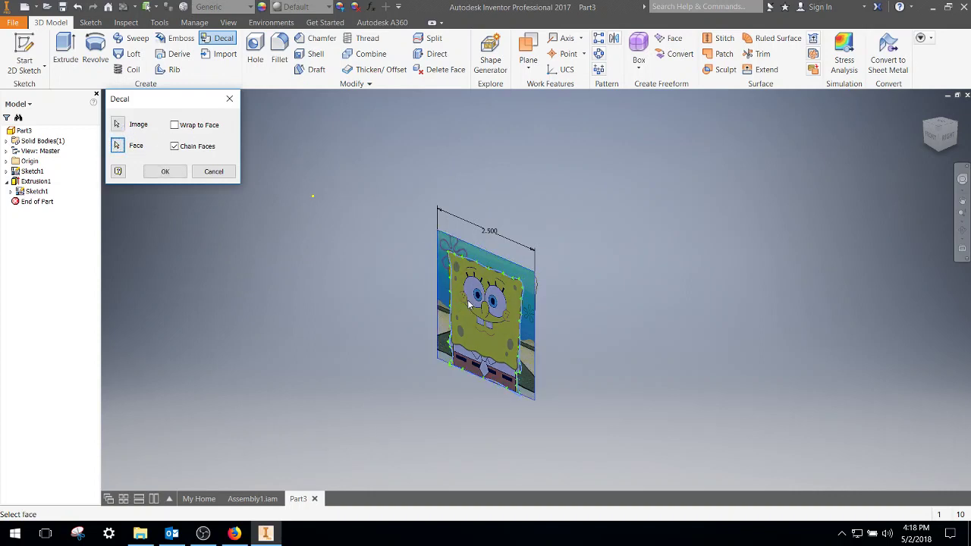
left_click(165, 172)
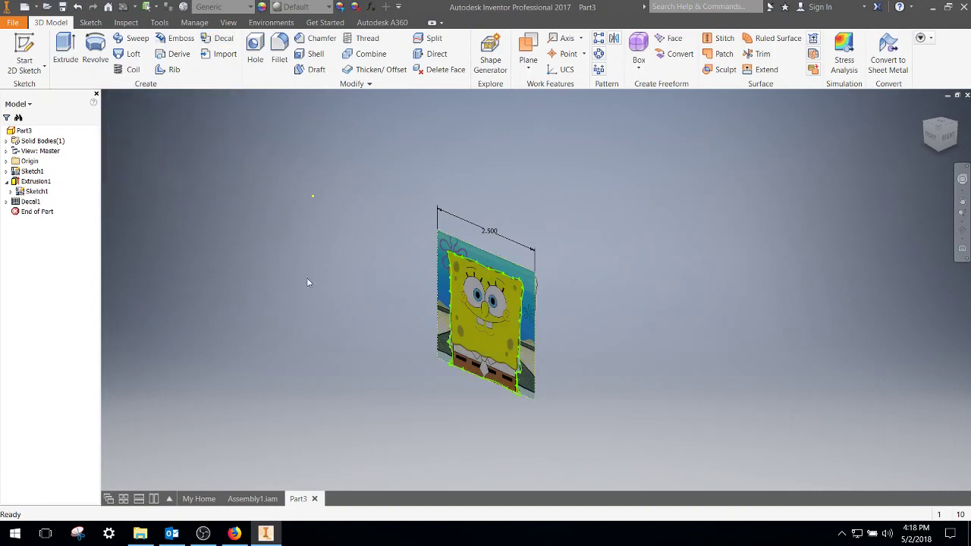
right_click(33, 171)
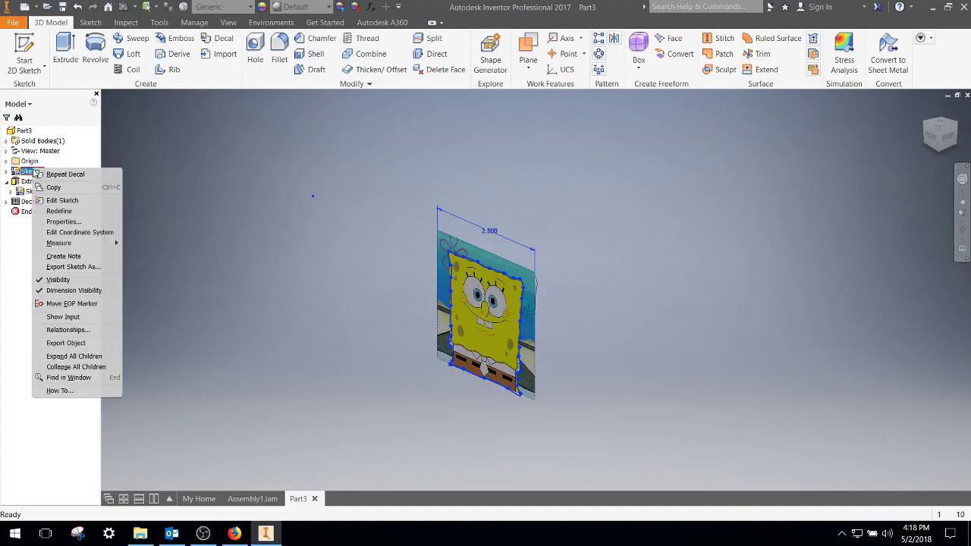
left_click(68, 284)
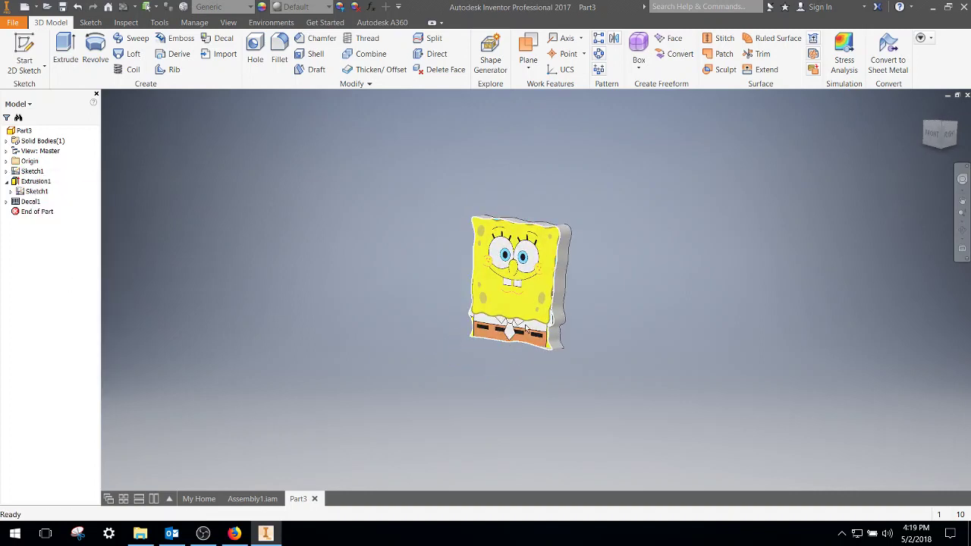
- Create a work plane tangent to the body's bottom surface and parallel to the XZ plane
scroll(528, 325, "up", 5)
scroll(528, 324, "down", 3)
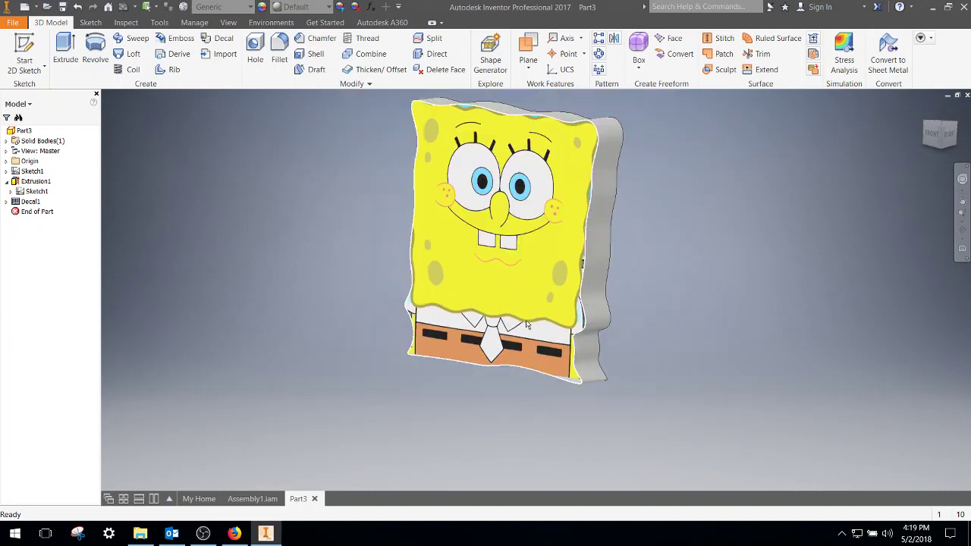
middle_click_drag(529, 325, 506, 348)
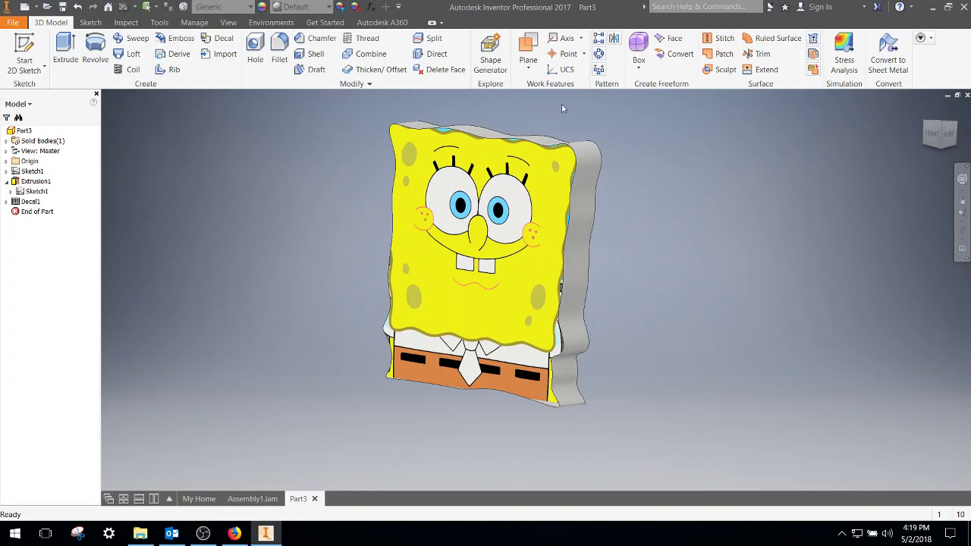
left_click(530, 70)
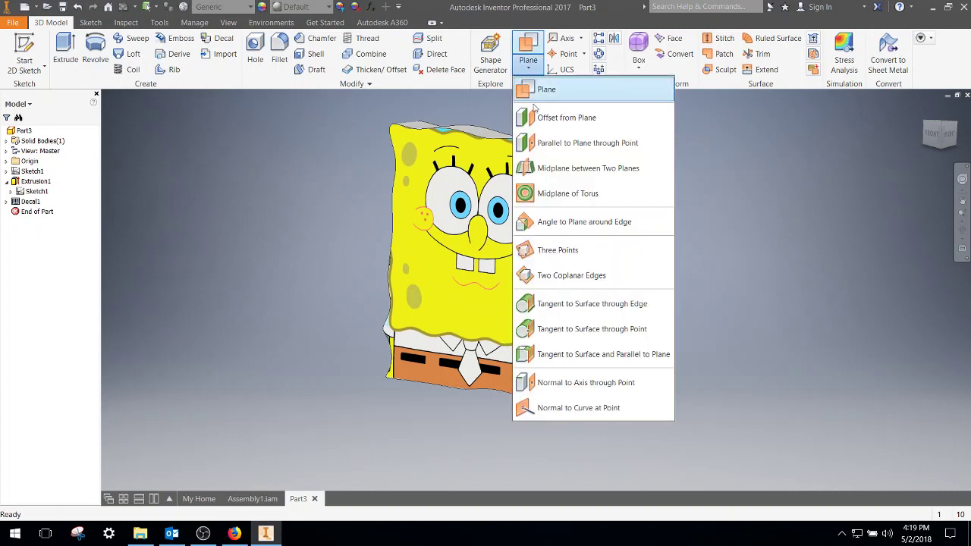
left_click(595, 354)
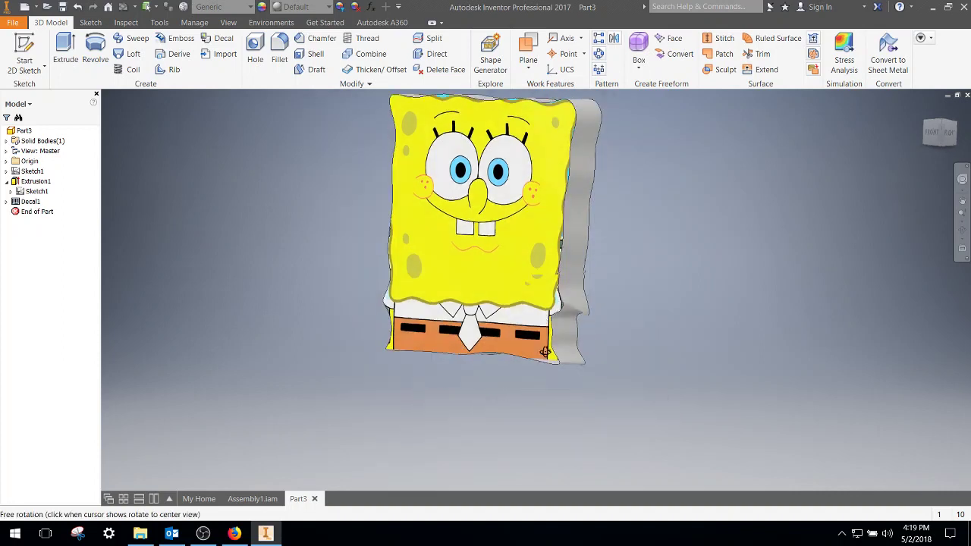
scroll(543, 324, "up", 3)
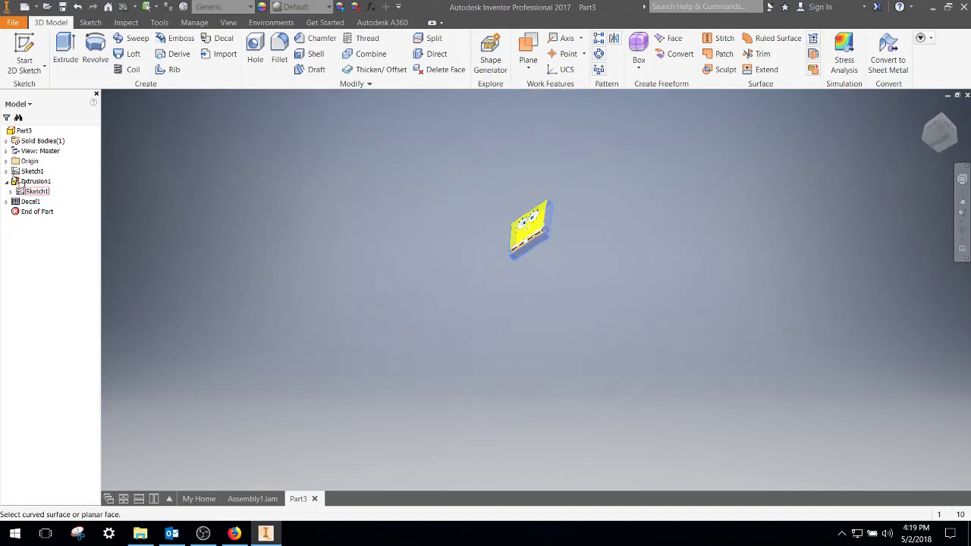
left_click(7, 162)
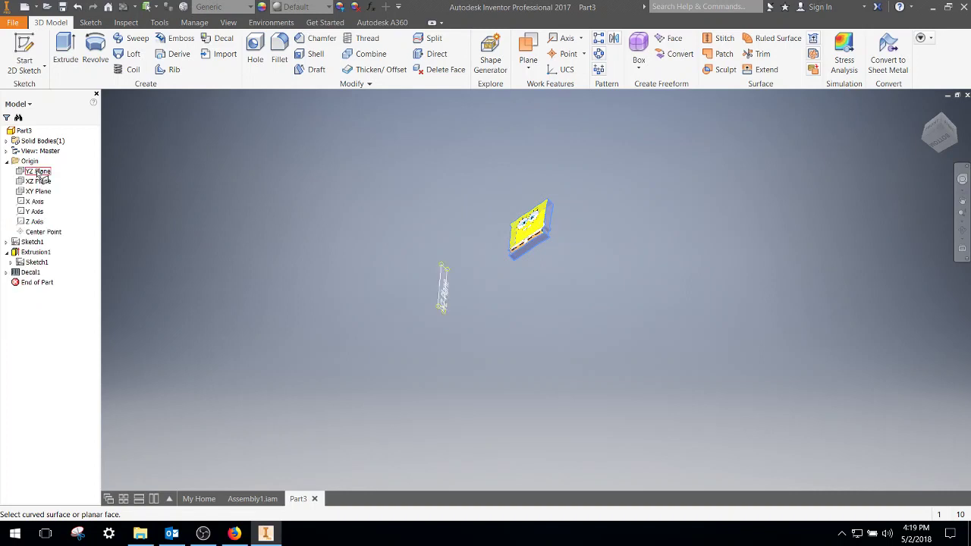
left_click(39, 182)
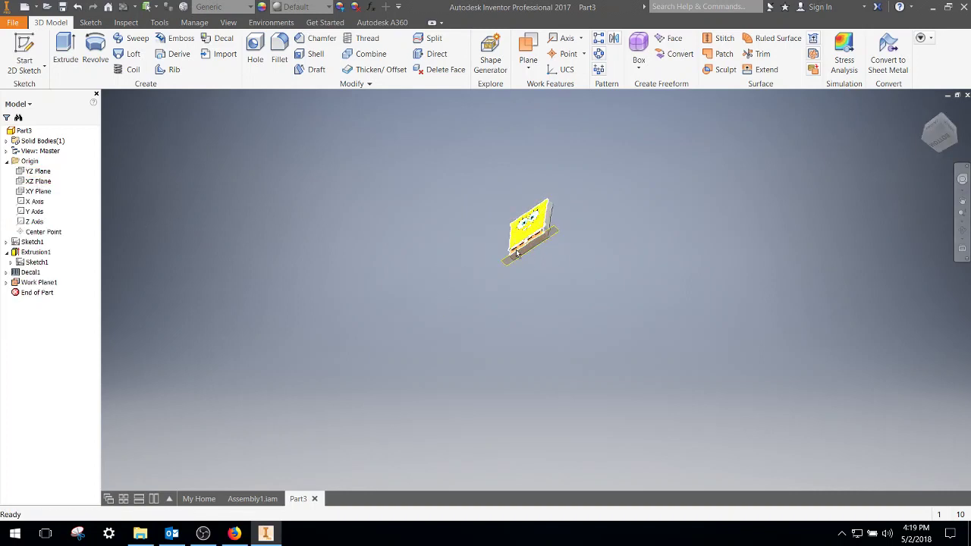
- Sketch a circle of 0.188 in diameter near the middle of the body's underside on the new work plane
scroll(518, 260, "up", 4)
left_click(25, 56)
left_click(489, 270)
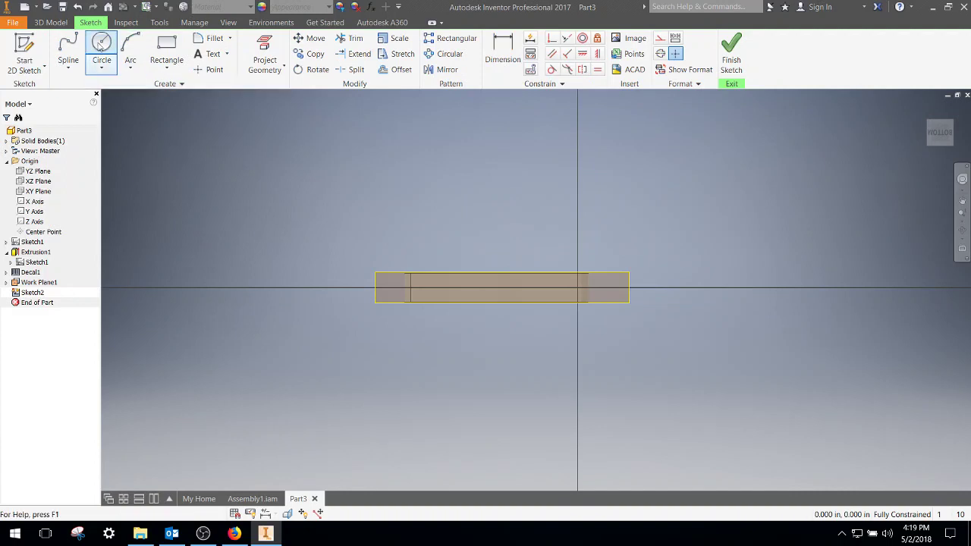
left_click(99, 44)
left_click(499, 286)
type("3")
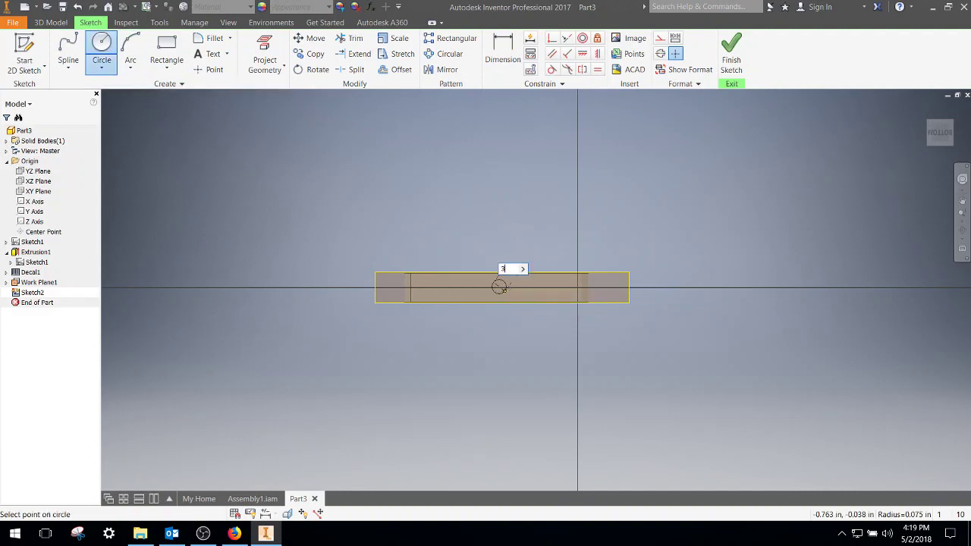
key("Return")
left_click(730, 53)
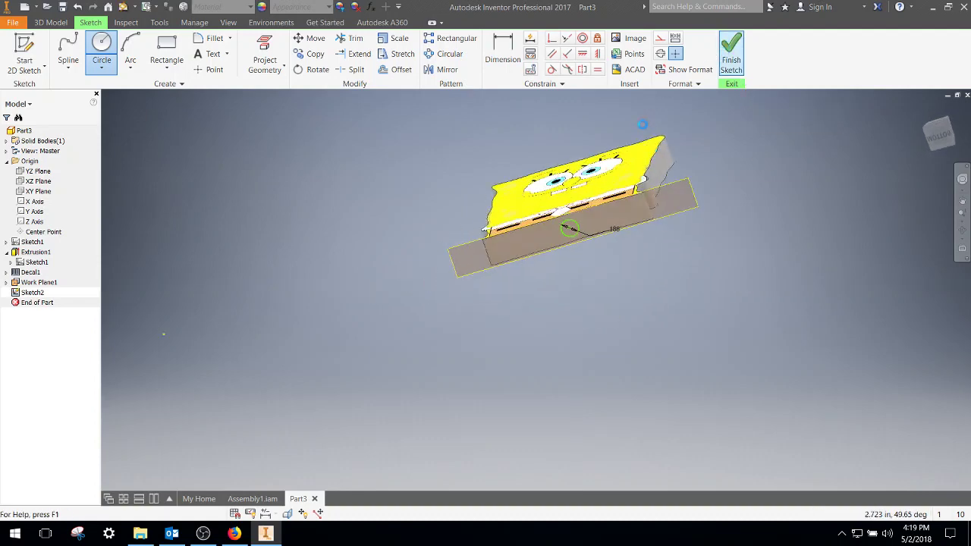
- Cut the circle 0.3 in deep into the body with Extrude and hide the work plane
left_click(68, 50)
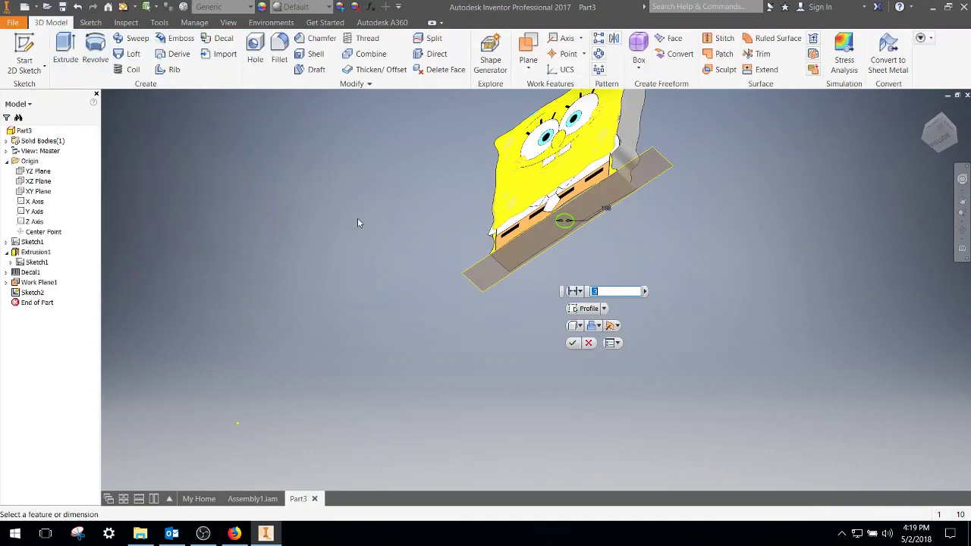
left_click(169, 202)
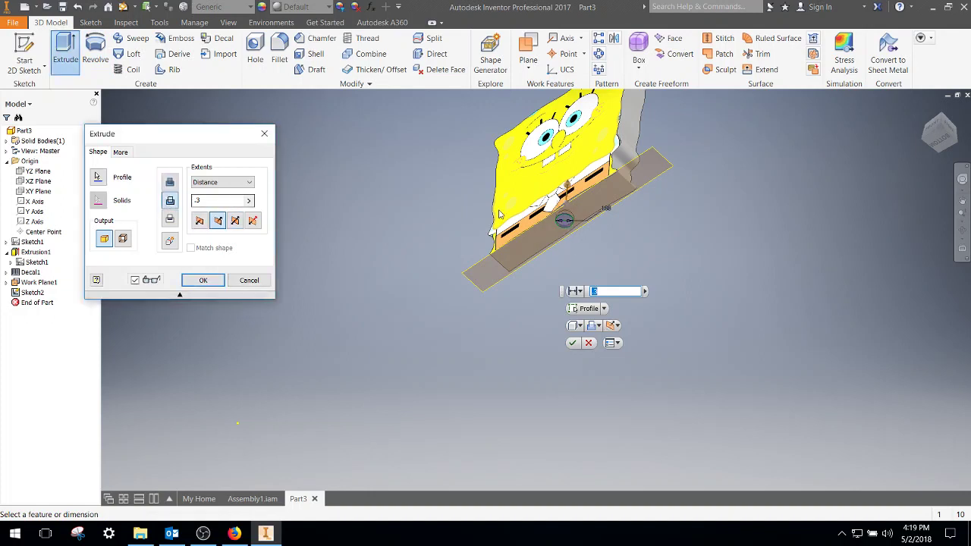
left_click(203, 281)
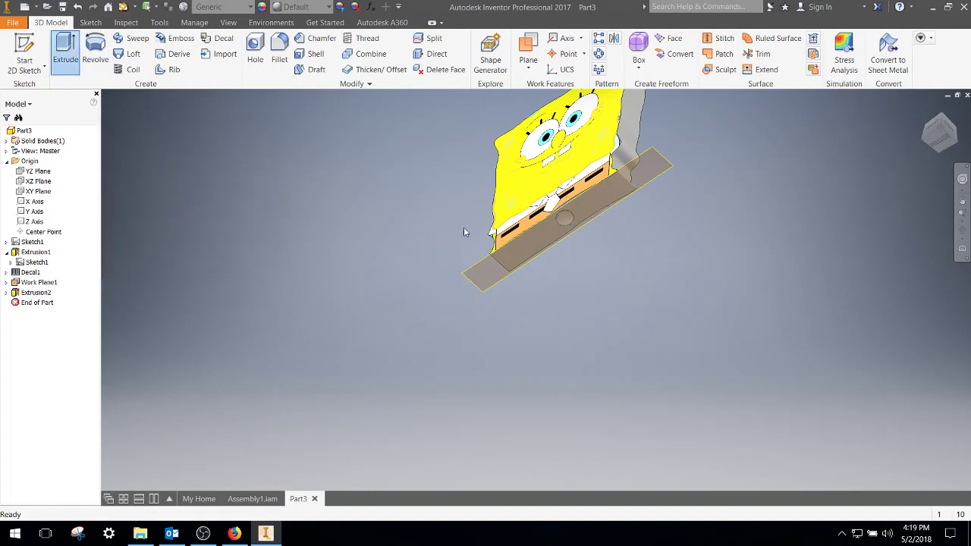
right_click(38, 282)
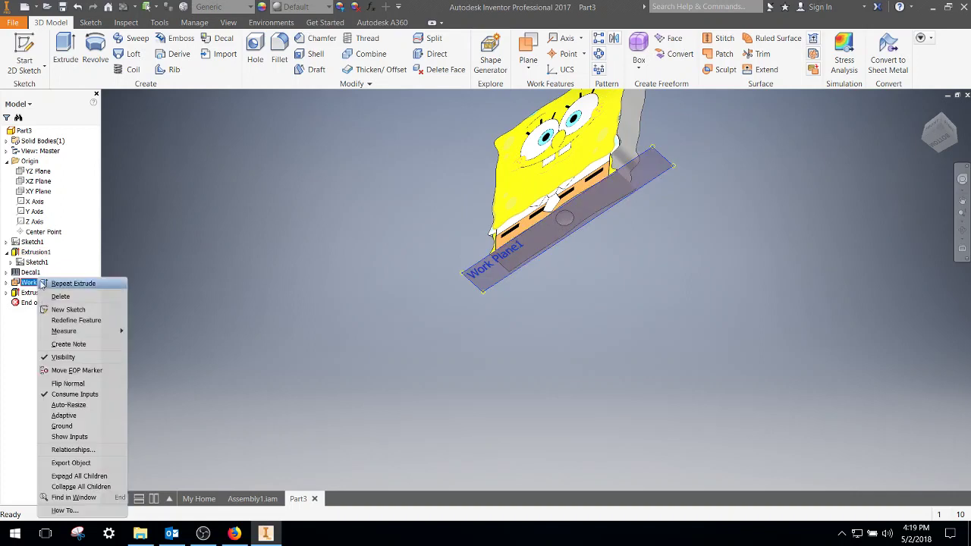
left_click(88, 361)
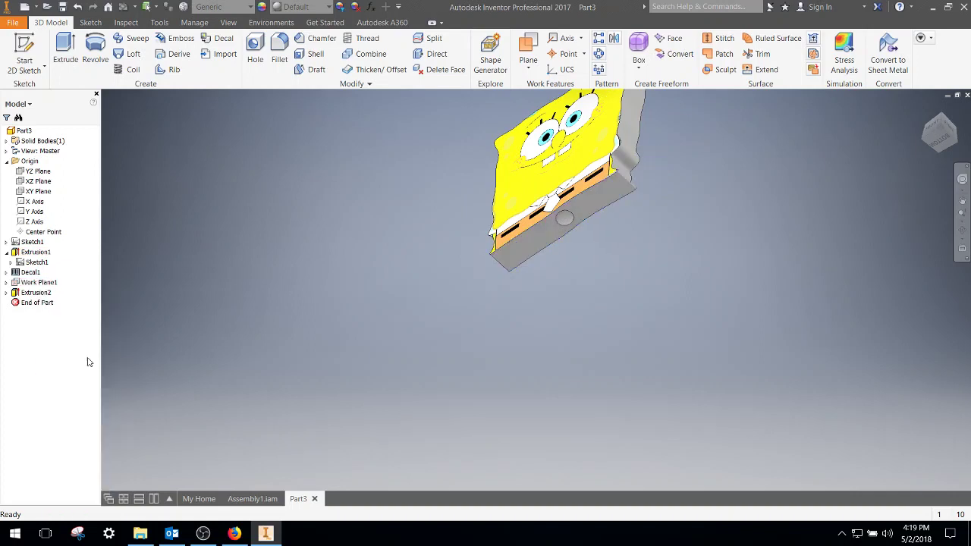
- Save the part as Spongebob3 in the Automata Video folder
left_click(16, 23)
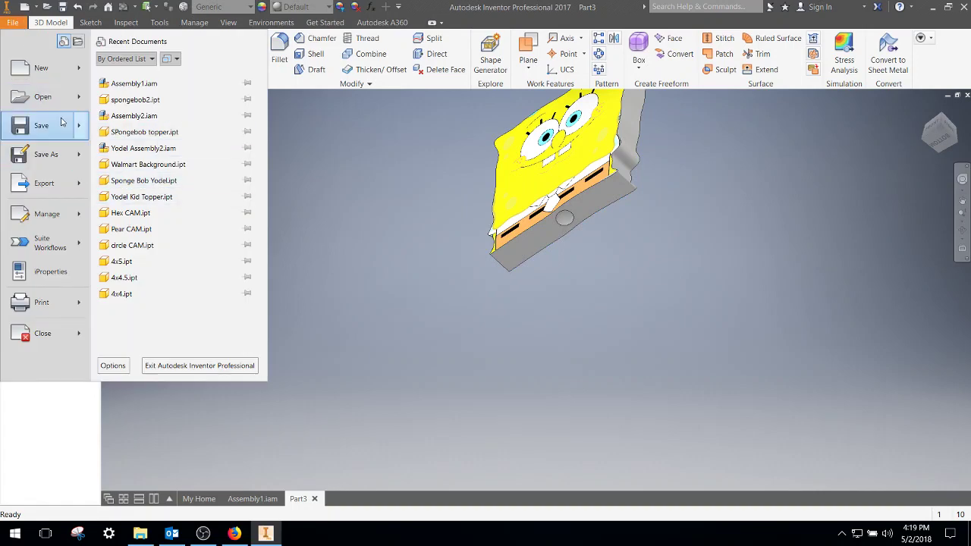
left_click(57, 153)
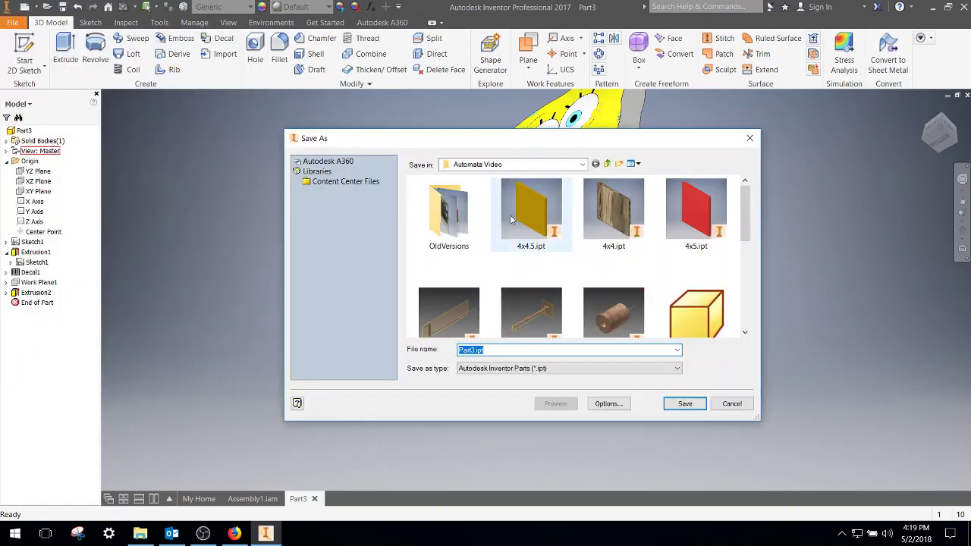
scroll(523, 231, "down", 1)
type("Sp")
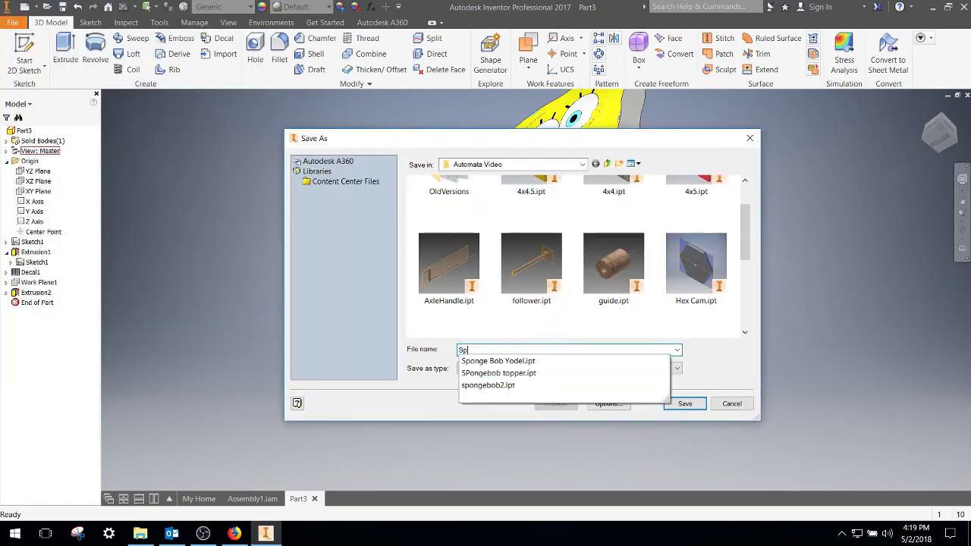
type("ongebon3")
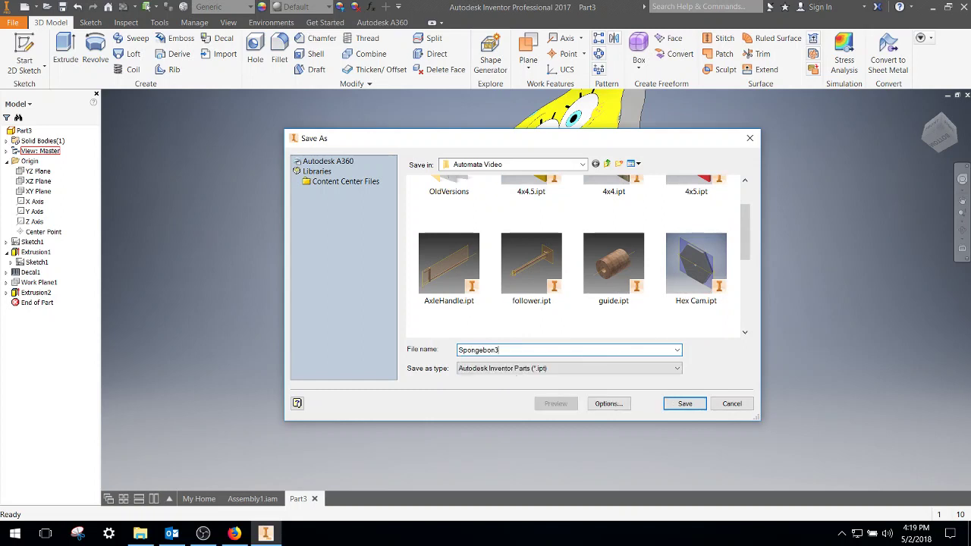
key("BackSpace")
key("BackSpace")
type("b3")
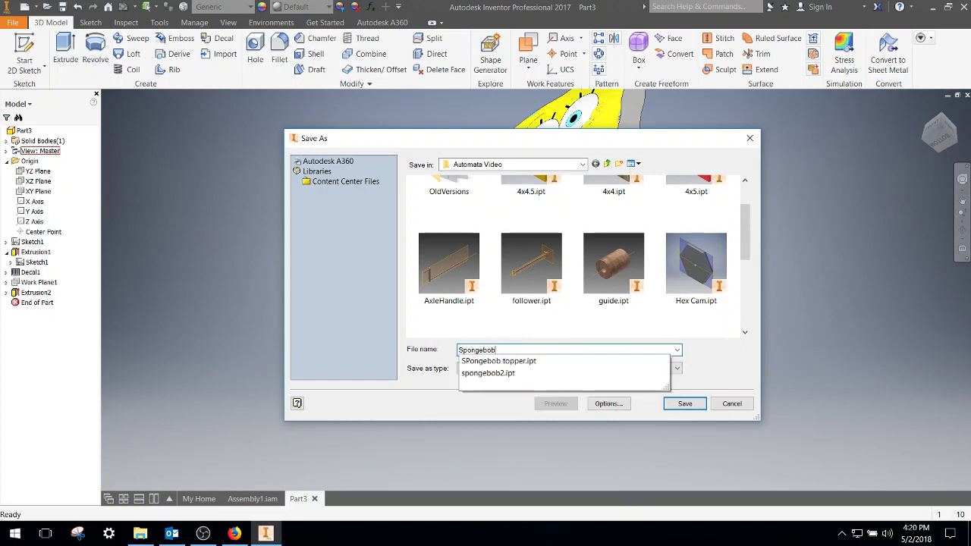
left_click(682, 404)
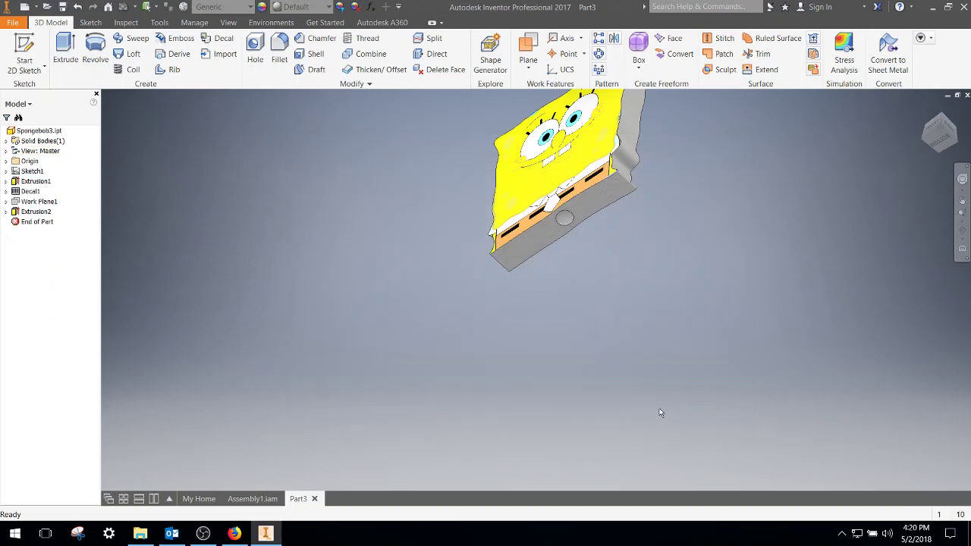
- Switch to Assembly1.iam and place one instance of Spongebob3.ipt above the box, beside the followers
left_click(252, 499)
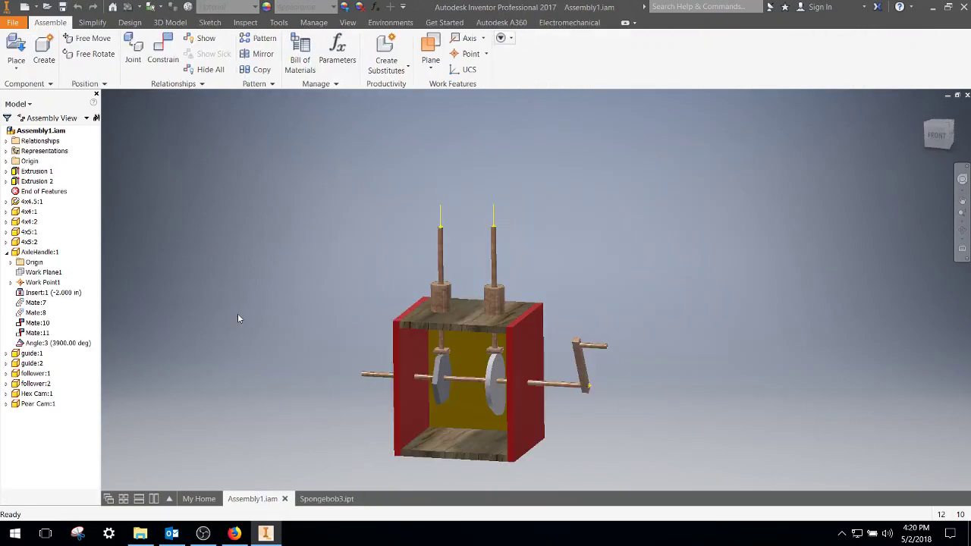
left_click(16, 47)
scroll(607, 228, "down", 5)
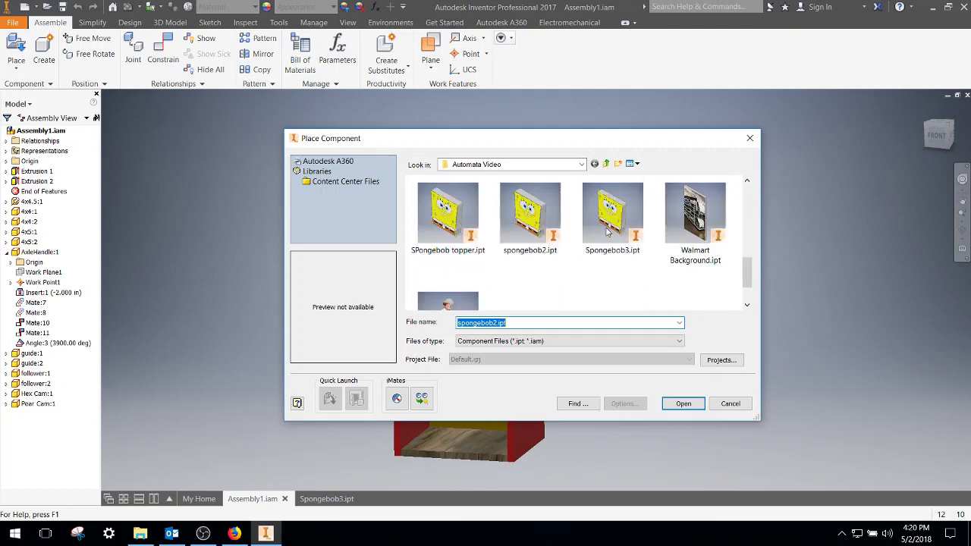
left_click(635, 270)
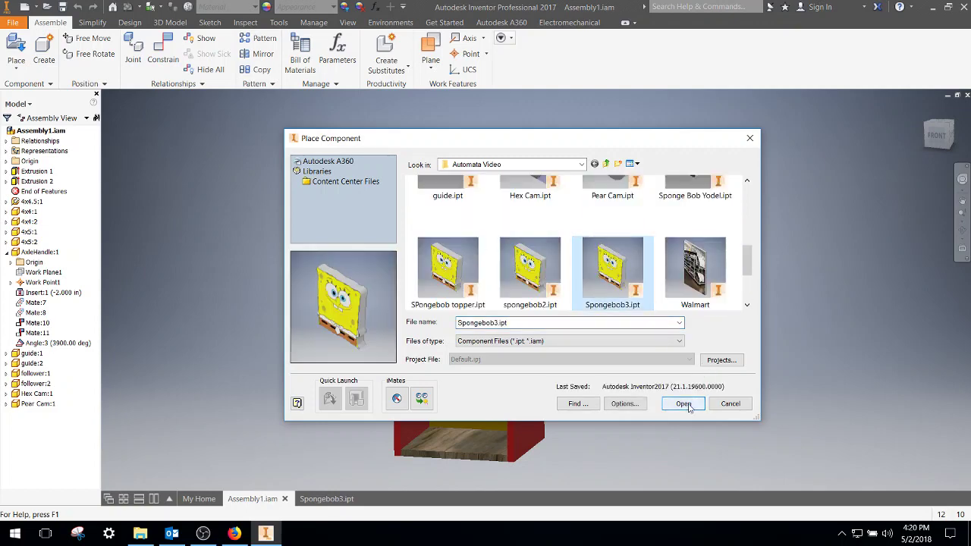
left_click(684, 404)
left_click(313, 185)
right_click(402, 155)
left_click(453, 160)
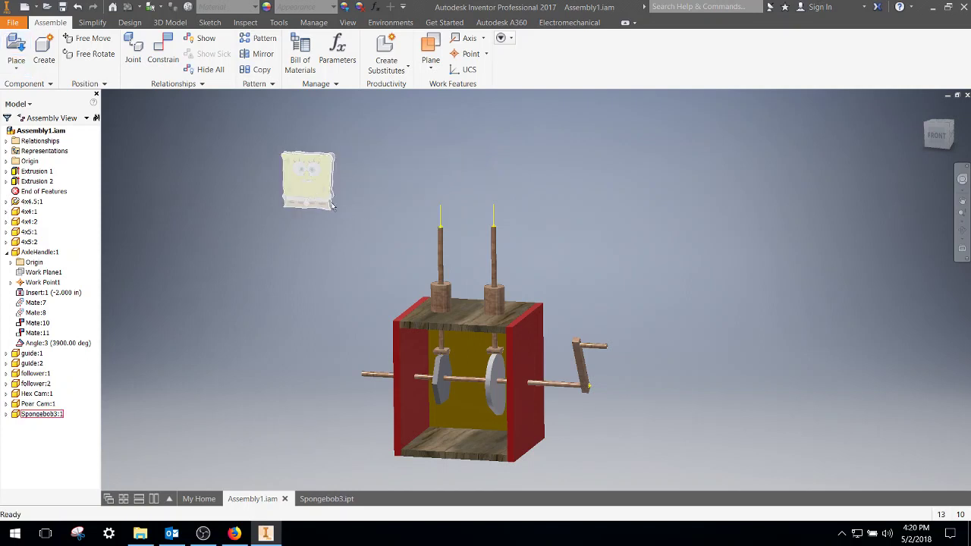
- Insert-constrain the inner circular edge of SpongeBob's peg hole to the top edge of the left-hand follower's rod with 0 in offset
middle_click_drag(395, 237, 372, 211, "shift")
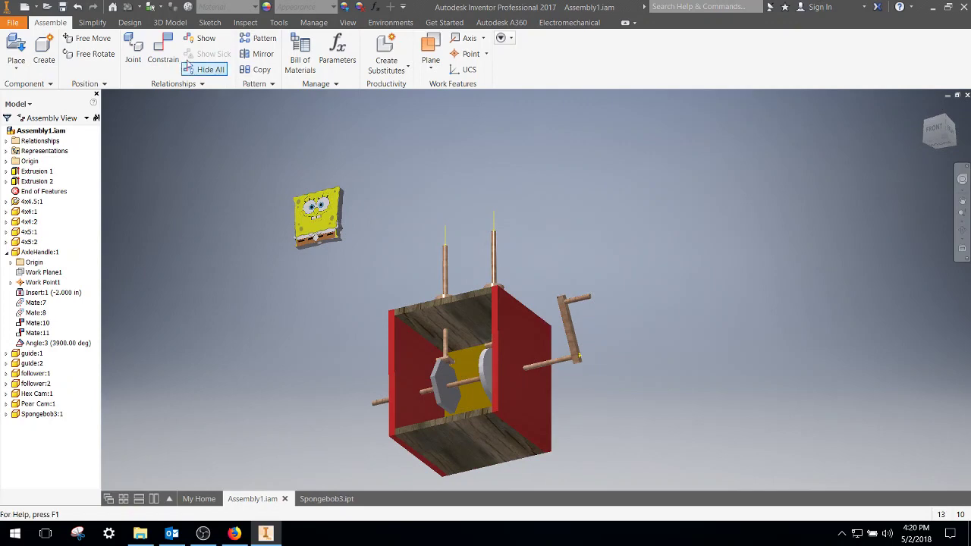
left_click(163, 54)
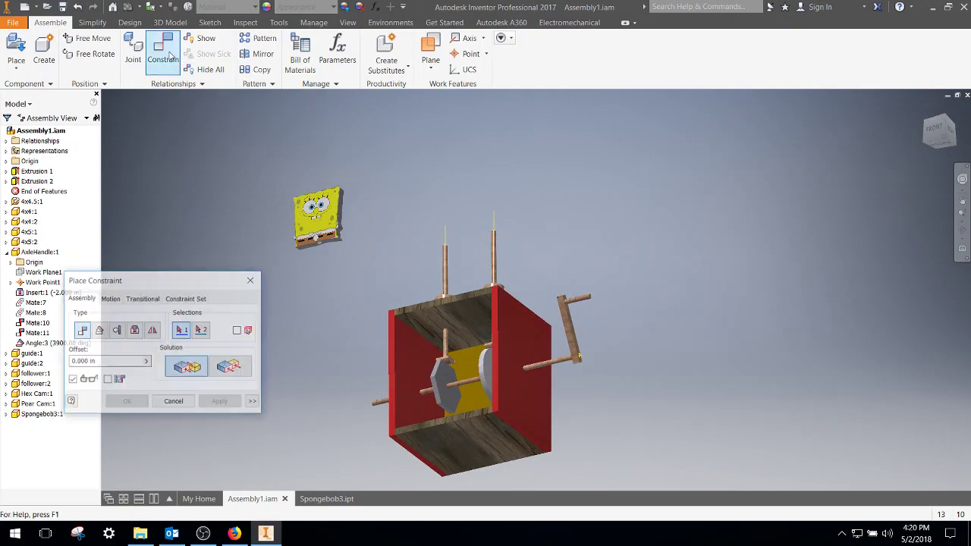
left_click(134, 330)
middle_click_drag(316, 241, 460, 484)
middle_click_drag(316, 180, 407, 373)
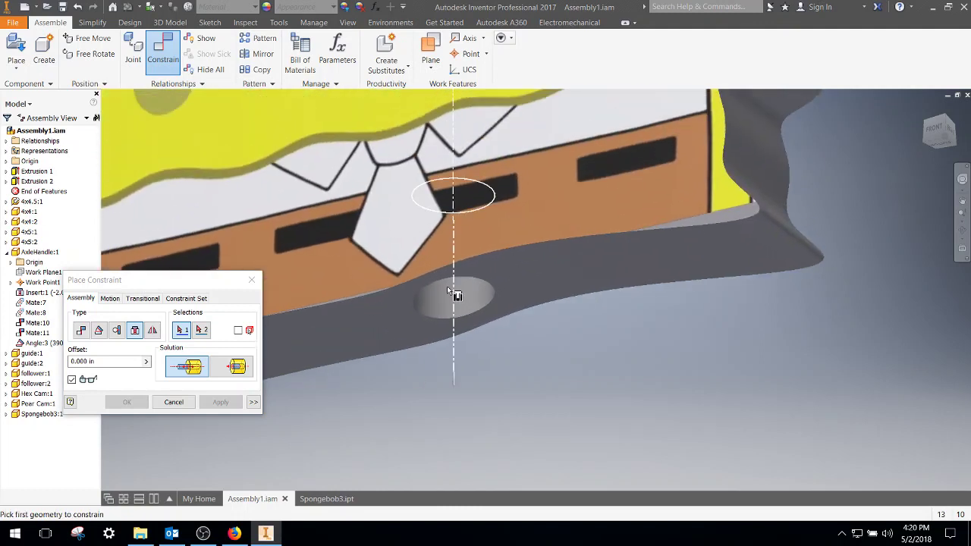
left_click(477, 183)
scroll(493, 204, "down", 5)
middle_click_drag(505, 211, 410, 163)
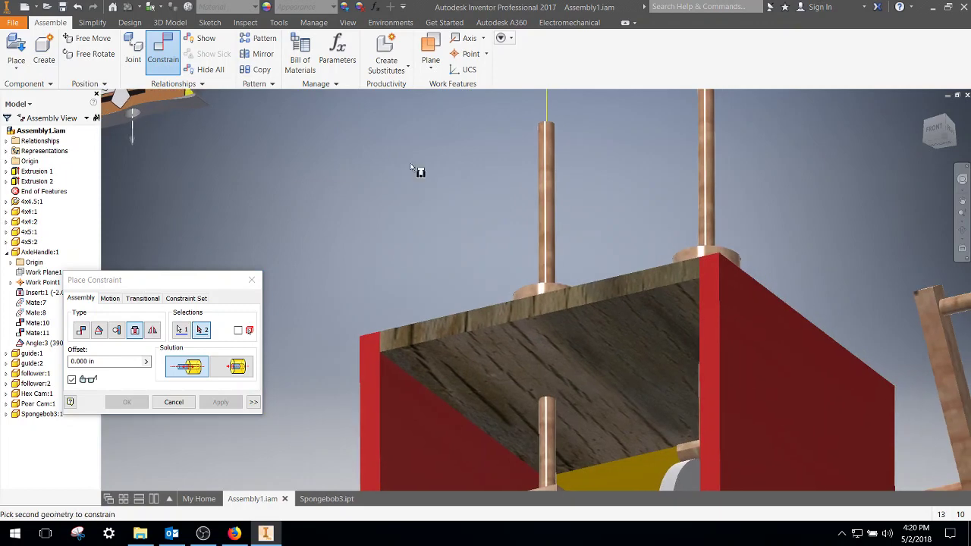
left_click(552, 130)
left_click(220, 403)
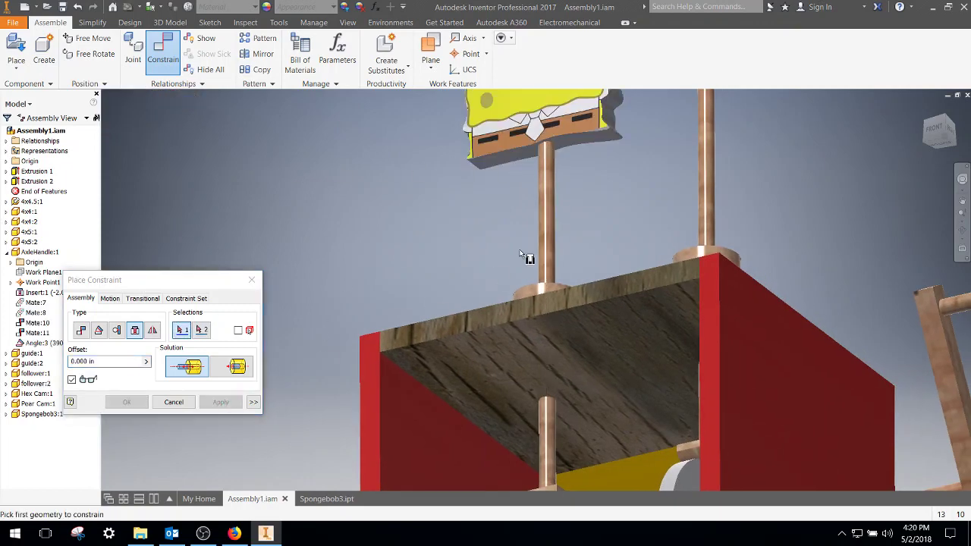
left_click(251, 278)
- Turn SpongeBob on its rod, then add a 0 deg angle constraint between its front face and the front face of the box's top board
middle_click_drag(425, 237, 425, 358)
left_click_drag(526, 225, 503, 231)
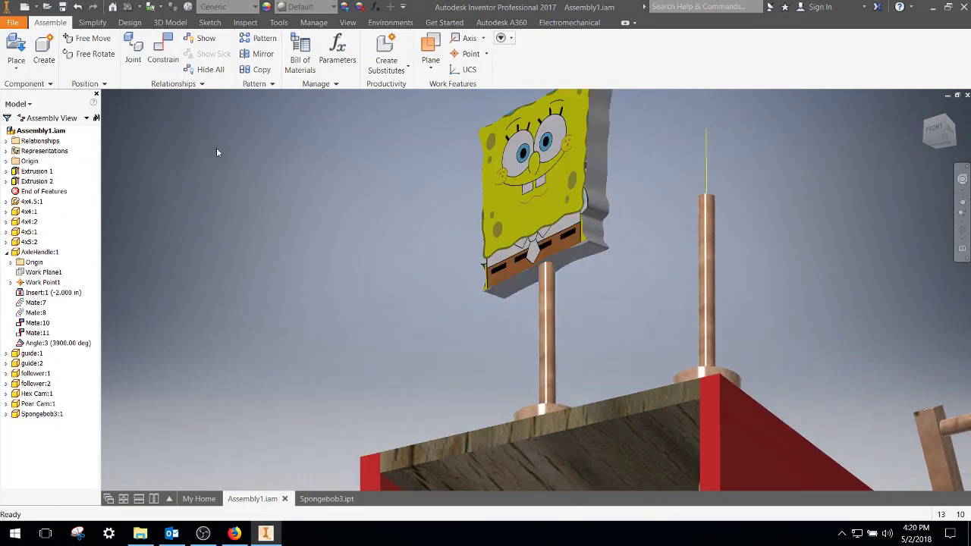
left_click(164, 52)
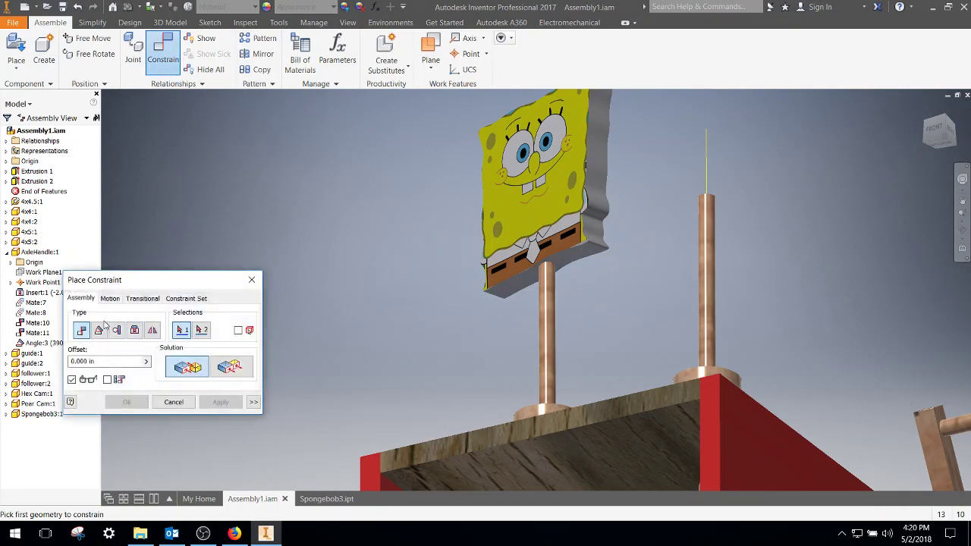
left_click(99, 330)
left_click(565, 196)
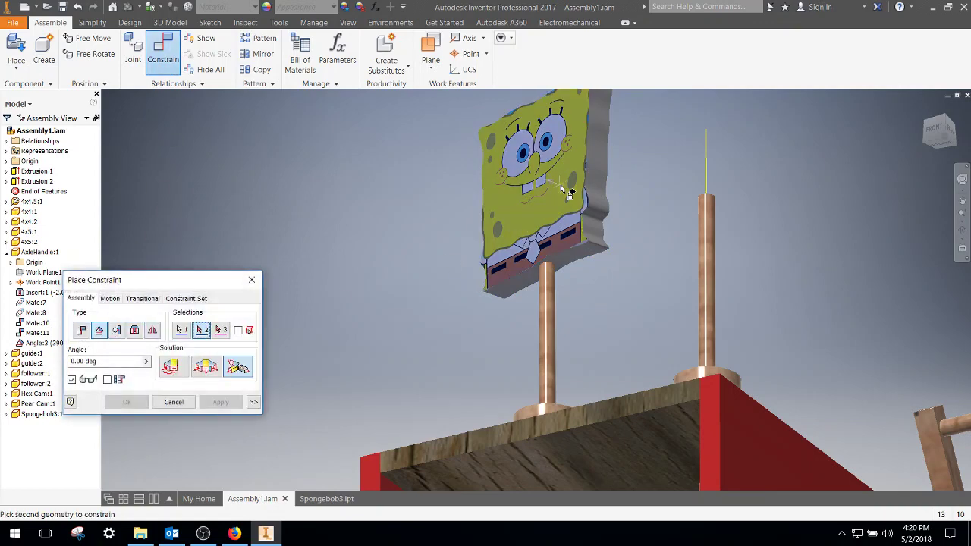
left_click(443, 451)
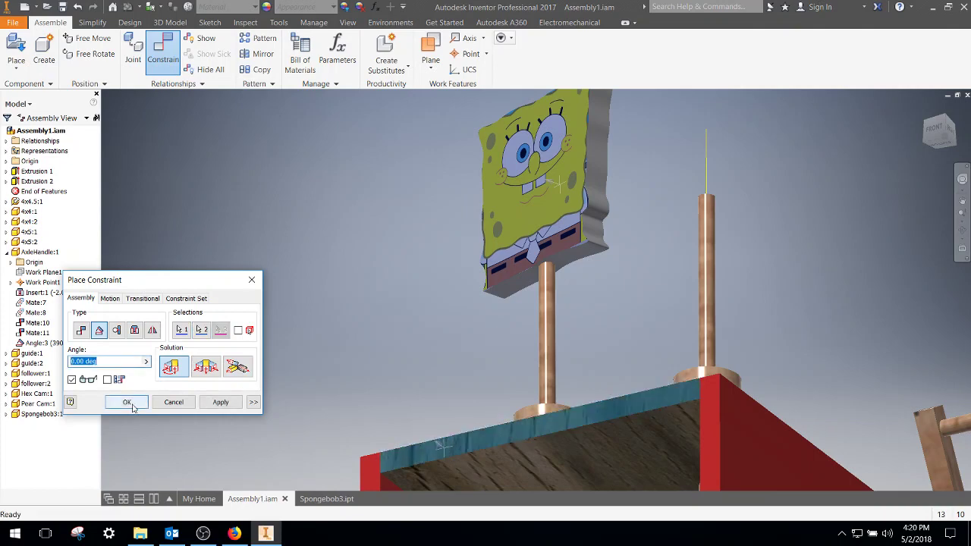
left_click(128, 402)
left_click_drag(553, 227, 504, 228)
- Drive the AxleHandle's angle constraint to watch the crank move SpongeBob, and pause the motion
scroll(553, 293, "up", 5)
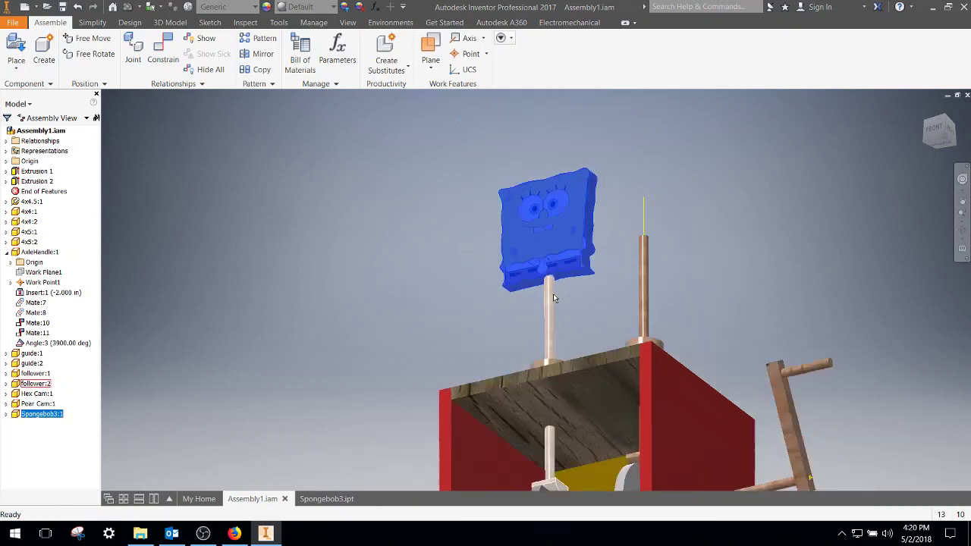
middle_click_drag(559, 297, 481, 268)
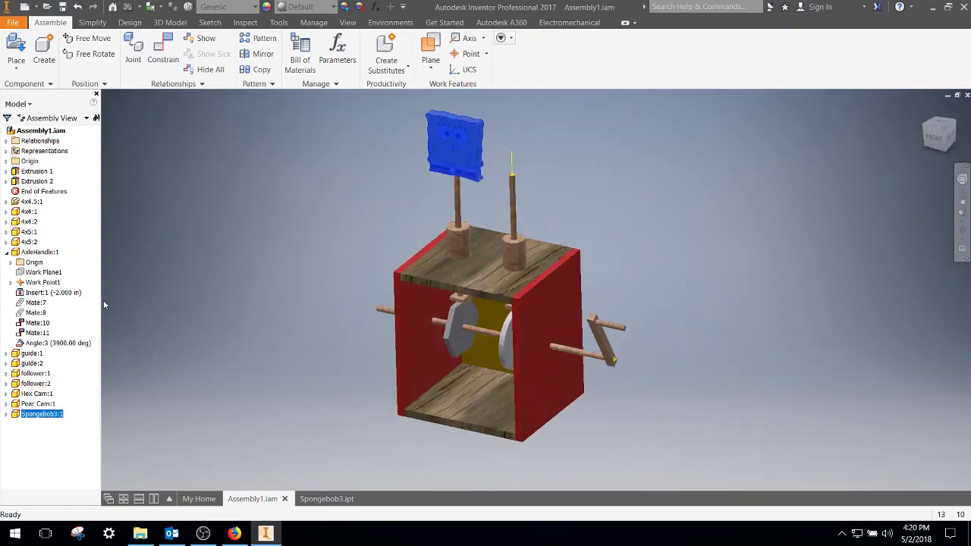
right_click(50, 347)
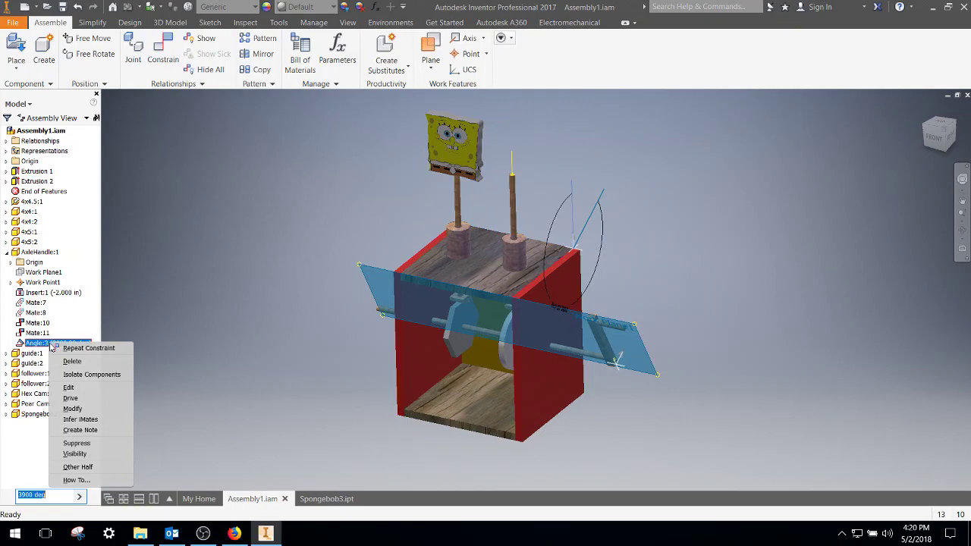
left_click(80, 401)
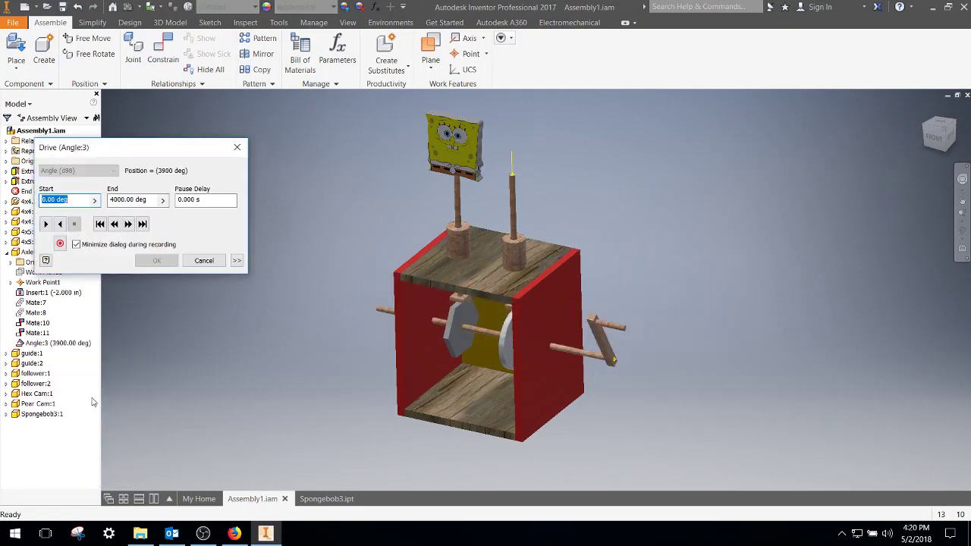
left_click(44, 224)
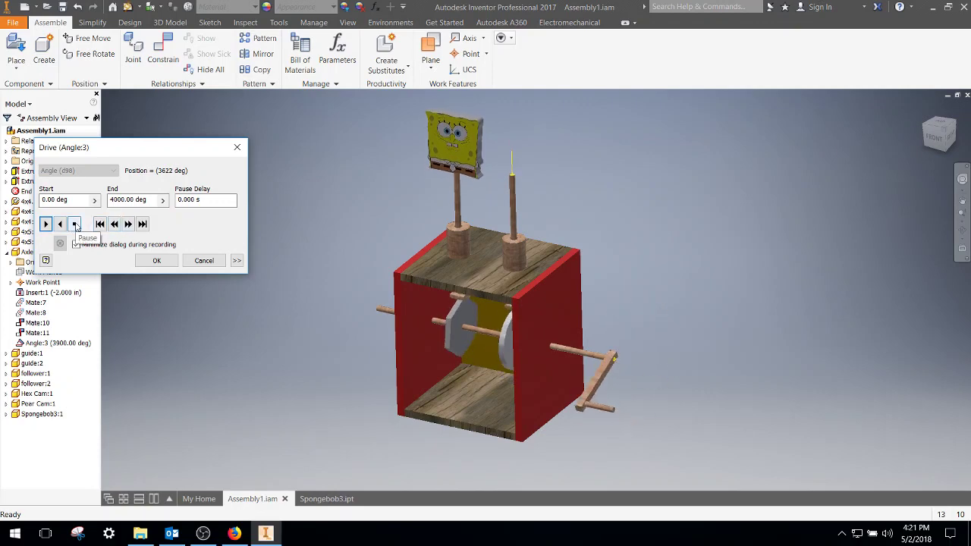
left_click(74, 224)
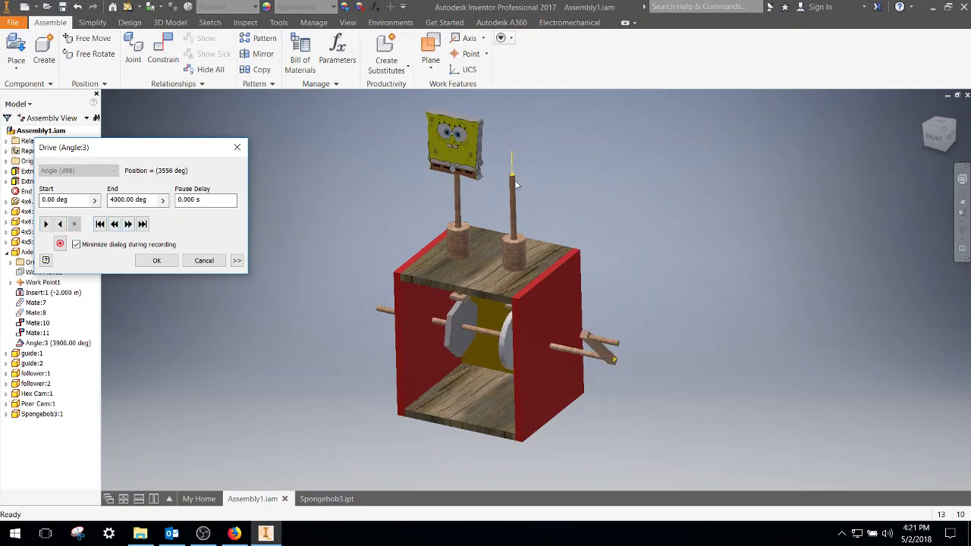